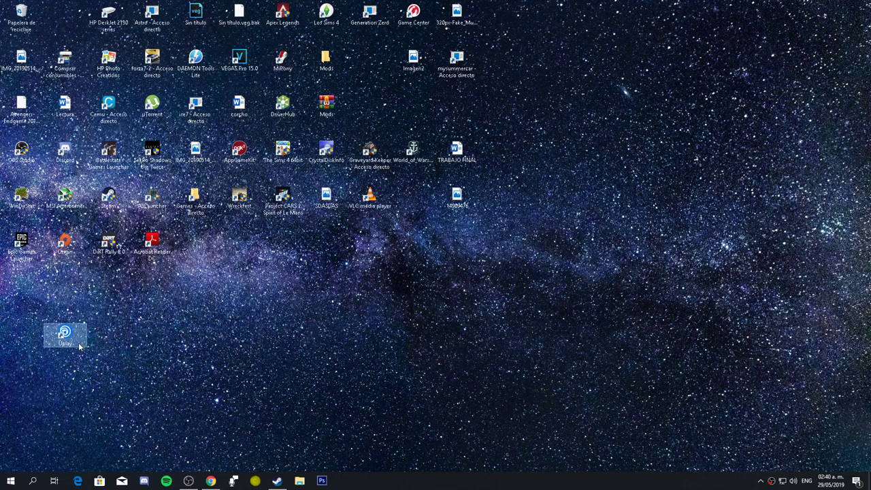
pyautogui.moveTo(113, 344)
pyautogui.mouseDown()
pyautogui.moveTo(314, 344)
pyautogui.moveTo(25, 340)
pyautogui.moveTo(30, 386)
pyautogui.moveTo(70, 339)
pyautogui.moveTo(71, 382)
pyautogui.moveTo(113, 341)
pyautogui.mouseUp()
pyautogui.click(346, 350)
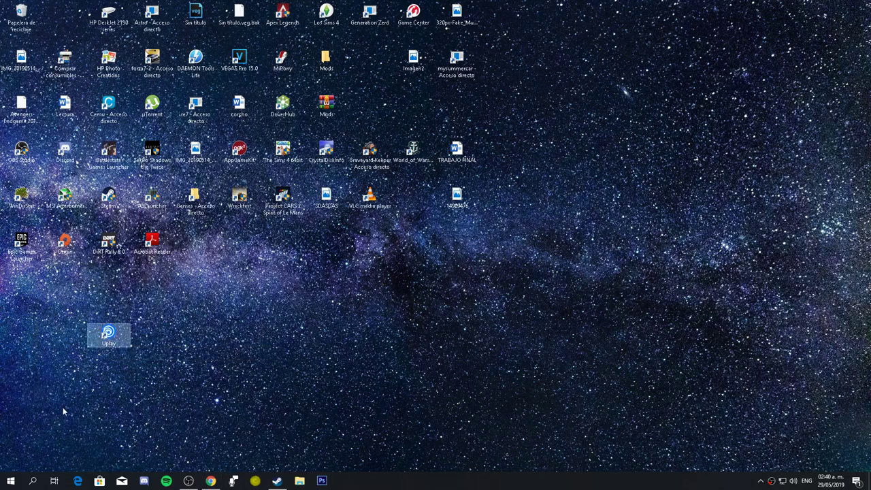
# Switch to Chrome and view the Watch Dogs 2 connectivity page, the router's virtual servers page and Ubisoft's port-forwarding guide
pyautogui.click(210, 481)
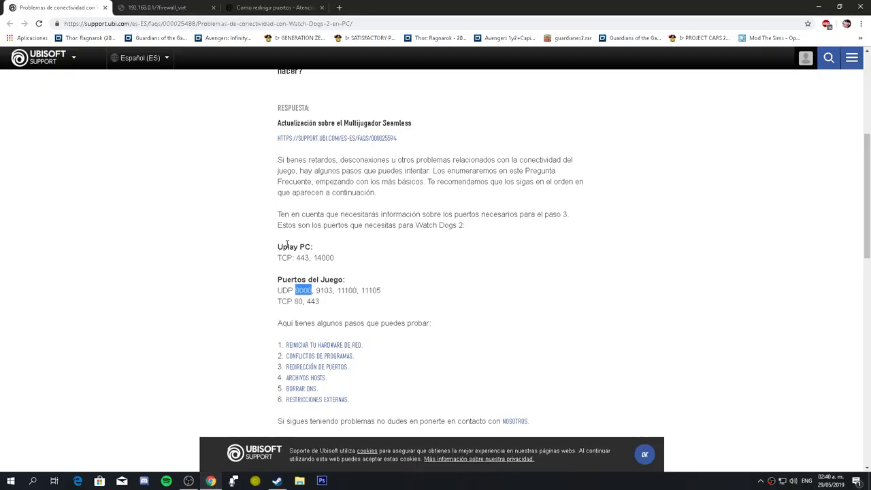
pyautogui.click(295, 304)
pyautogui.click(286, 8)
pyautogui.hotkey('ctrl', 'shift', 'Tab')
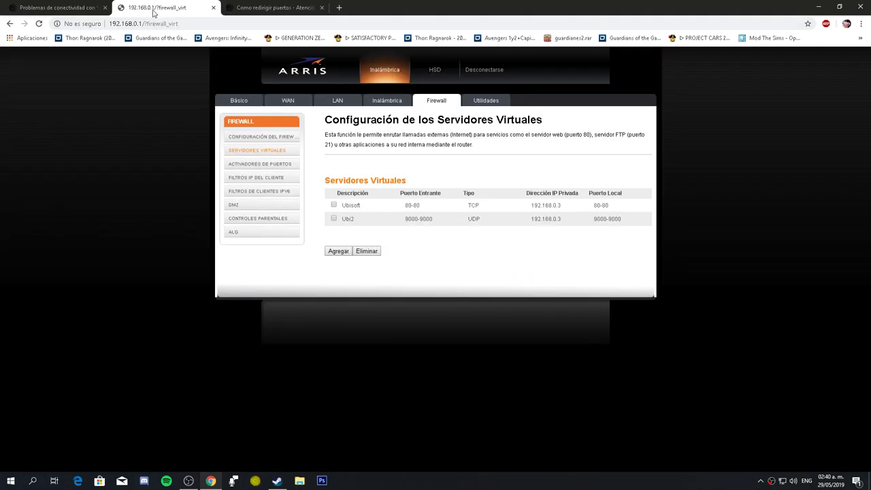
pyautogui.hotkey('ctrl', 'shift', 'Tab')
pyautogui.click(294, 9)
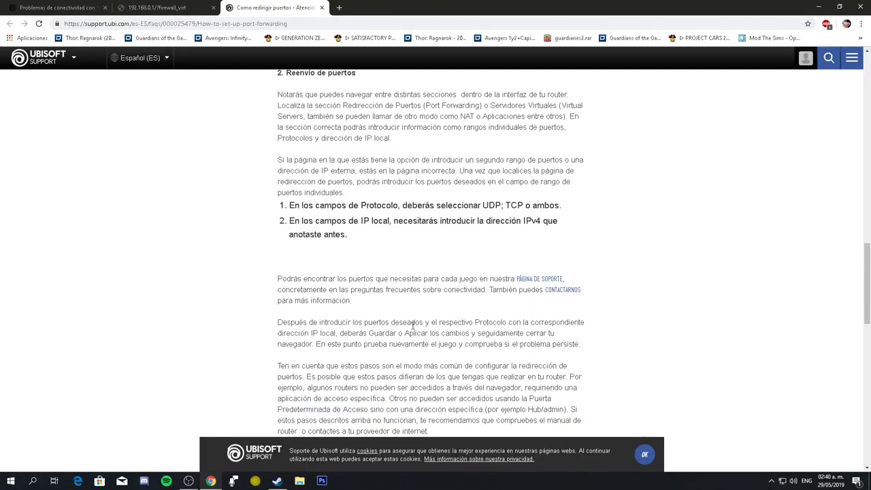
# Dismiss the cookie notice and read the guide's sections on network details, router login and port forwarding
pyautogui.click(645, 454)
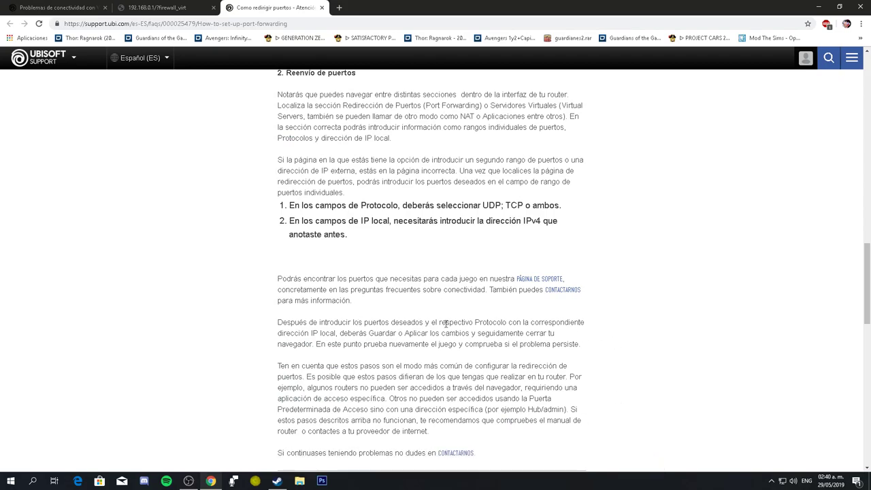
pyautogui.scroll(3, 461, 326)
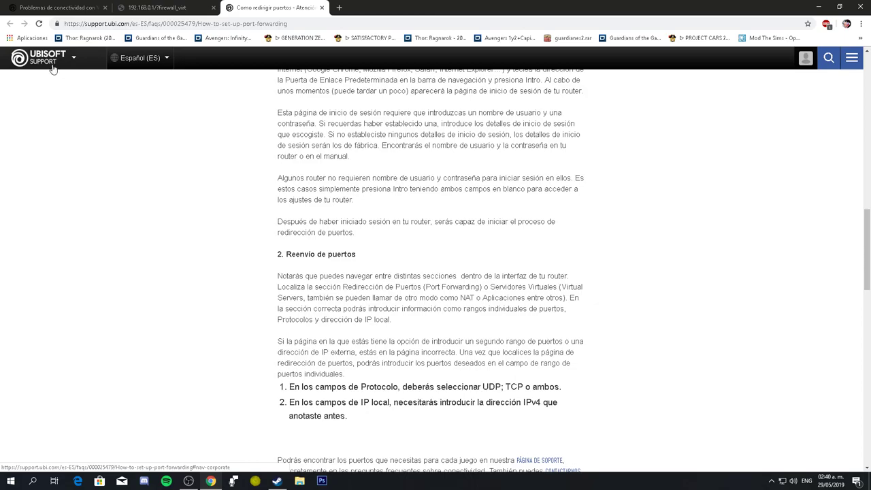
pyautogui.scroll(3, 249, 228)
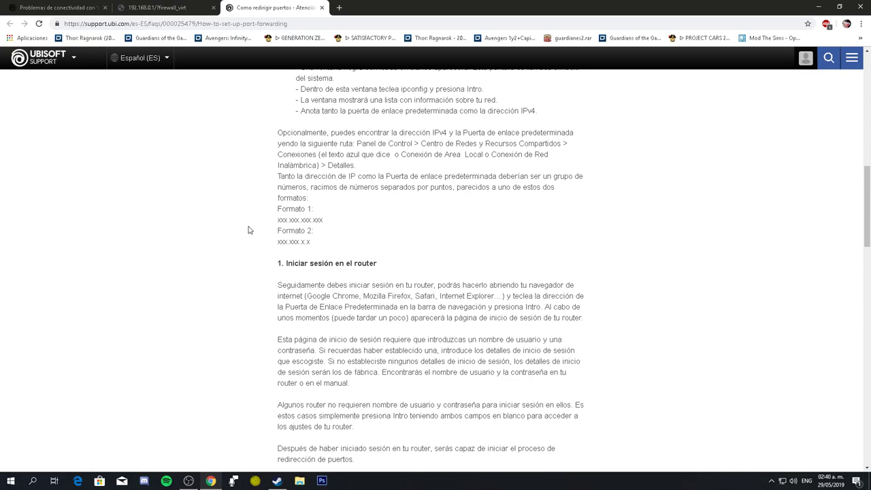
pyautogui.scroll(3, 211, 316)
pyautogui.scroll(-5, 245, 276)
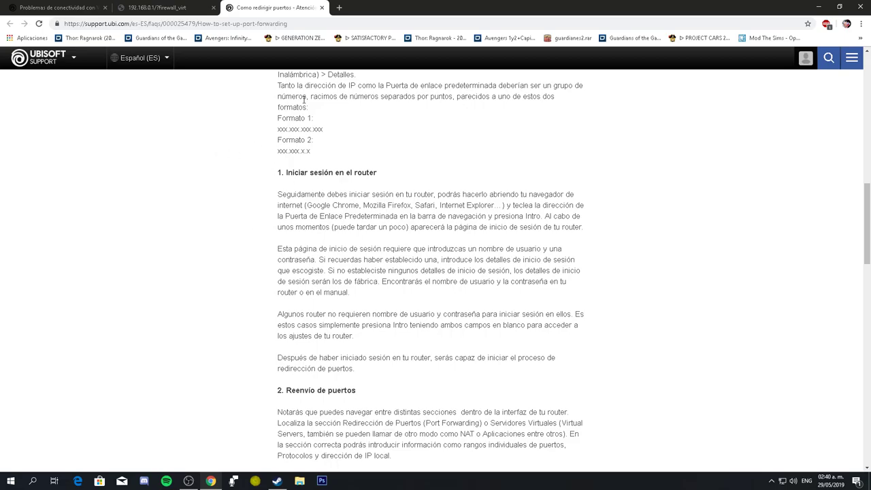
pyautogui.scroll(-3, 277, 317)
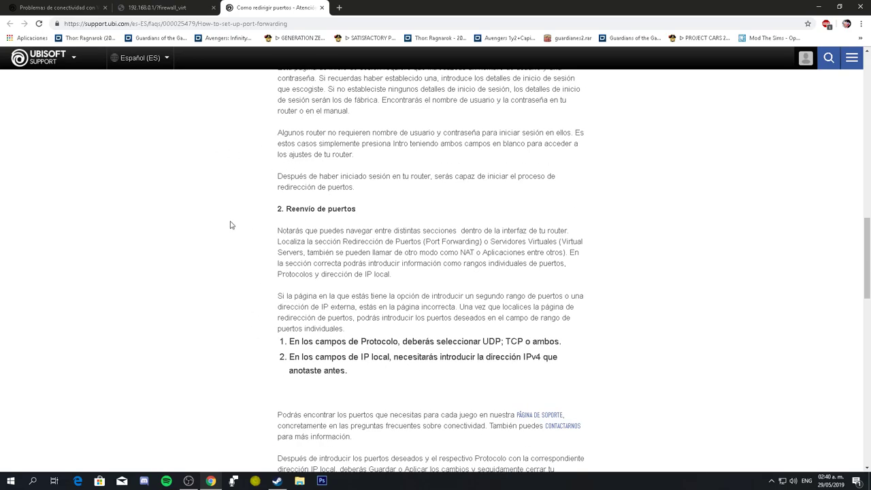
pyautogui.scroll(10, 292, 272)
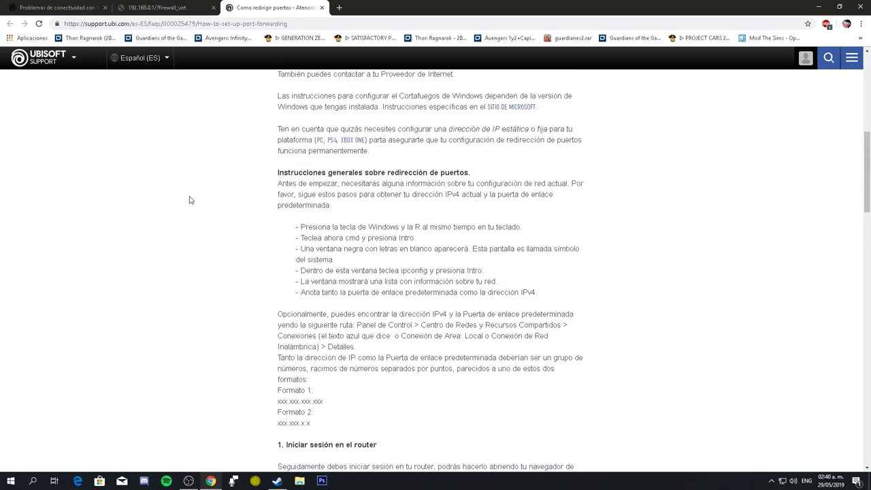
pyautogui.scroll(2, 279, 265)
pyautogui.scroll(-2, 231, 263)
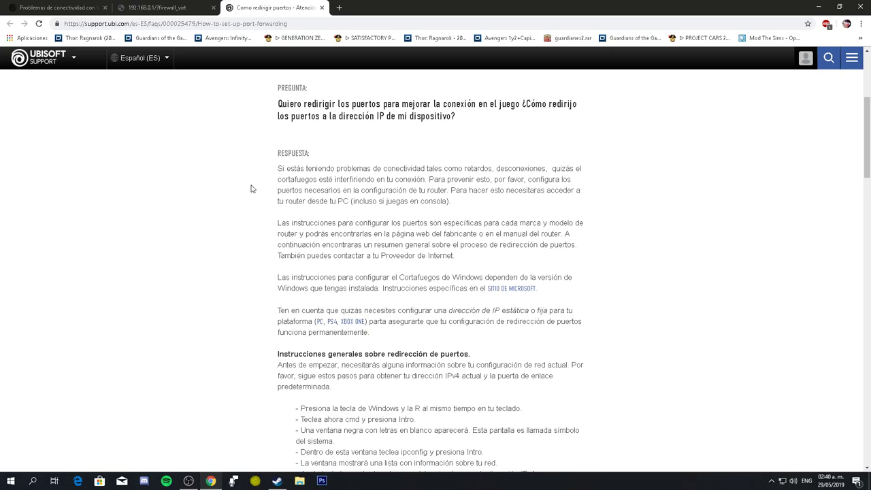
pyautogui.click(158, 9)
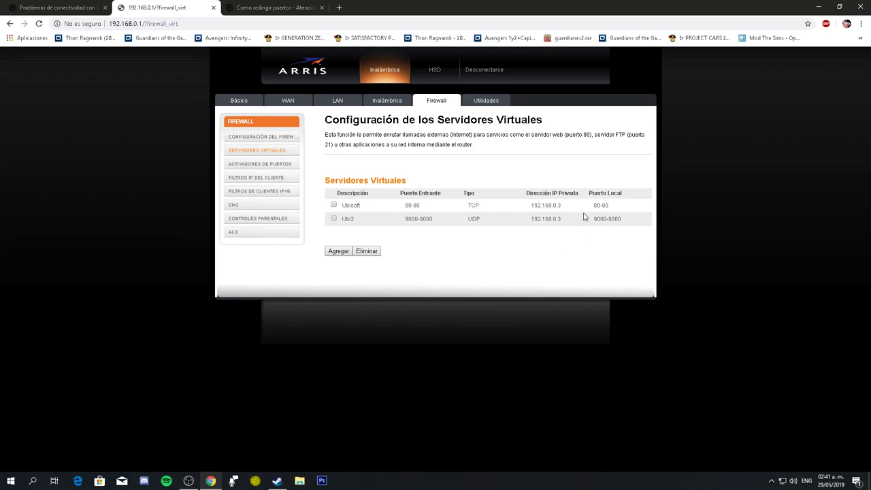
pyautogui.click(259, 9)
pyautogui.click(149, 13)
pyautogui.click(55, 11)
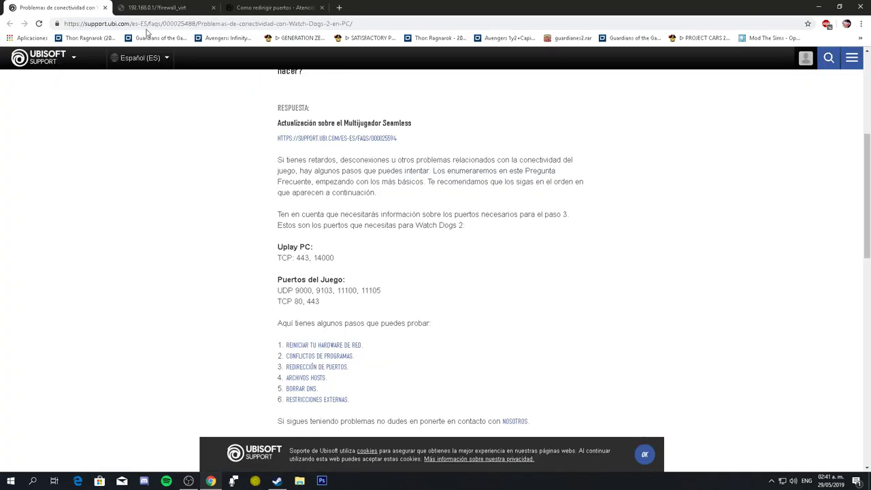
pyautogui.click(155, 8)
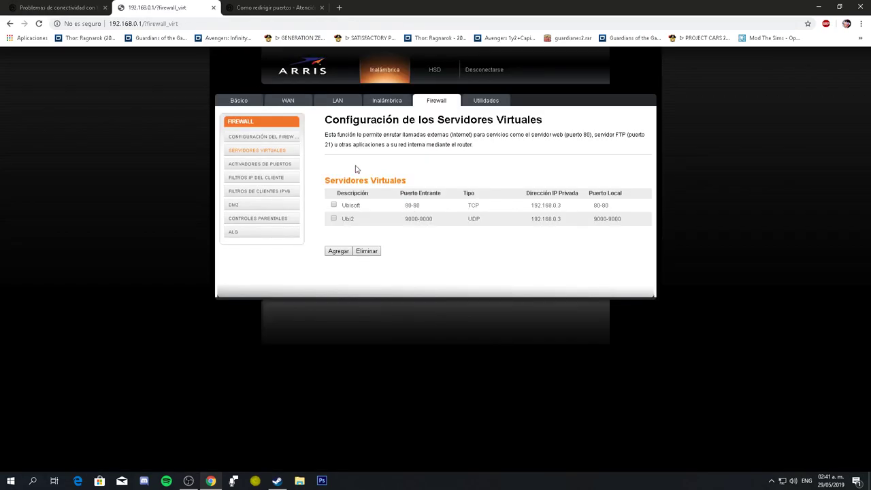
pyautogui.click(267, 8)
pyautogui.click(171, 11)
pyautogui.click(290, 9)
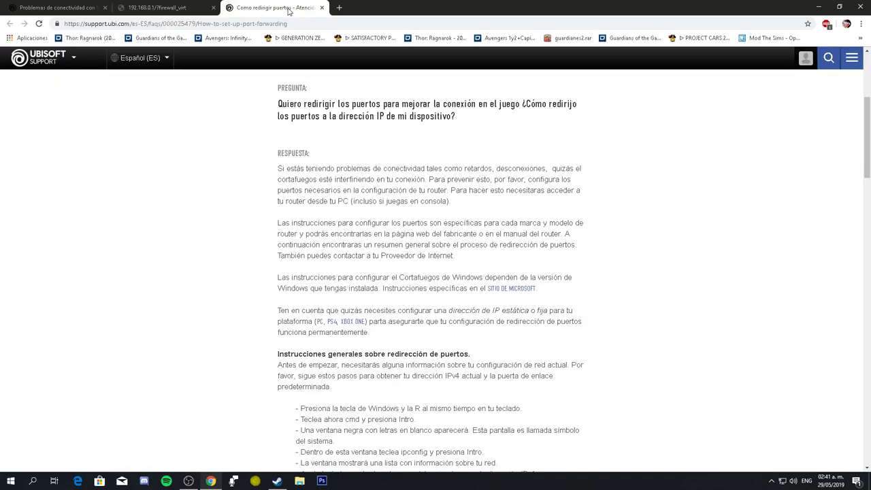
# Return to the router configuration page and highlight the address 192.168.0.1 in its URL
pyautogui.click(175, 12)
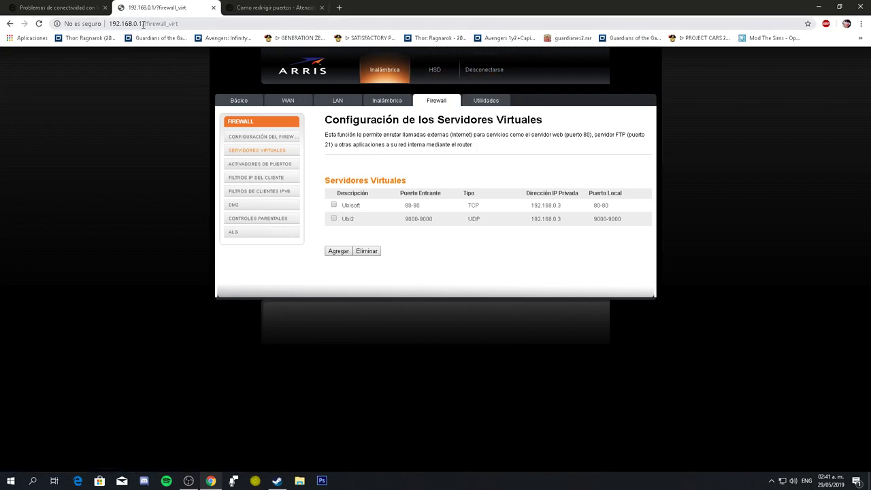
pyautogui.moveTo(142, 24); pyautogui.dragTo(108, 24)
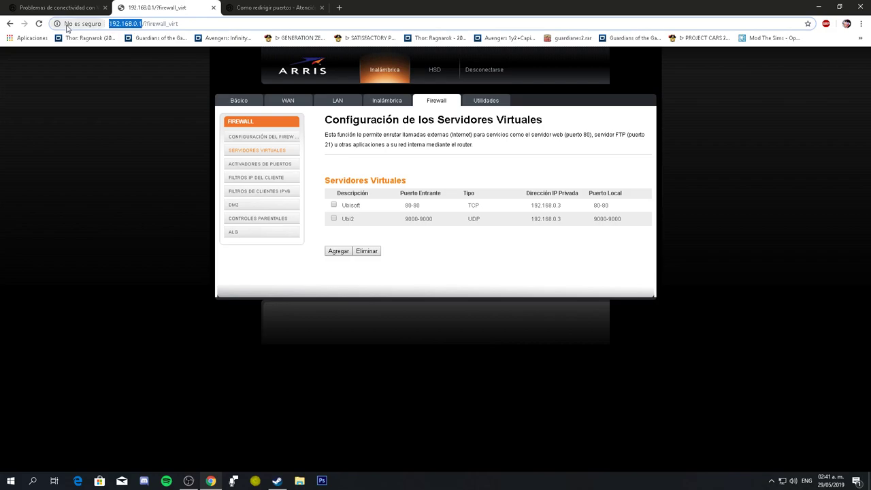
pyautogui.click(191, 160)
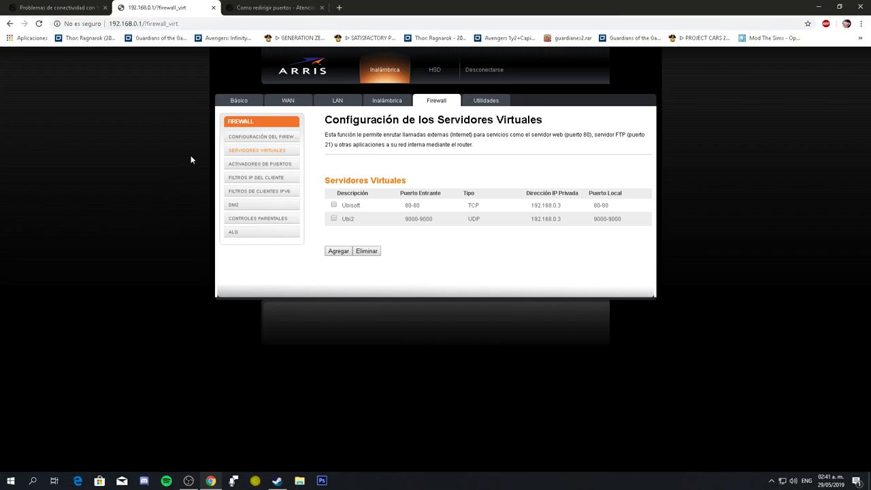
# Request the router's Básico settings and log in to the admin account with the router password
pyautogui.click(246, 103)
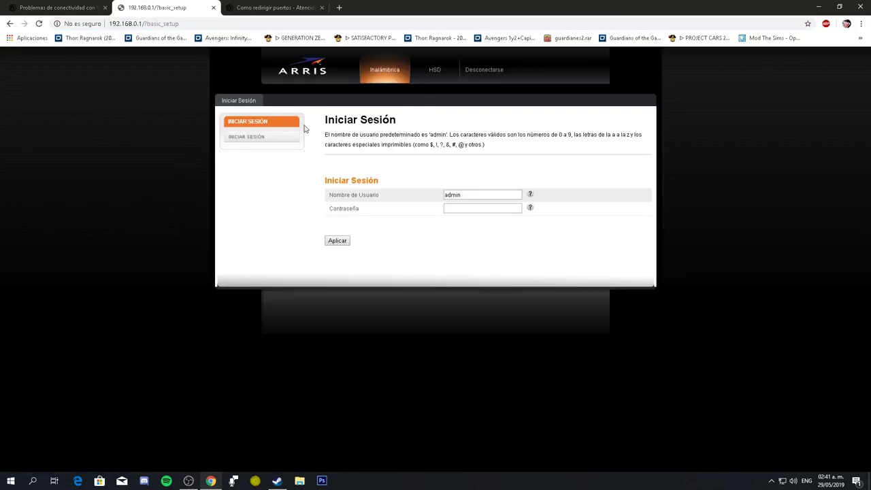
pyautogui.click(464, 208)
pyautogui.write('****')
pyautogui.press('Return')
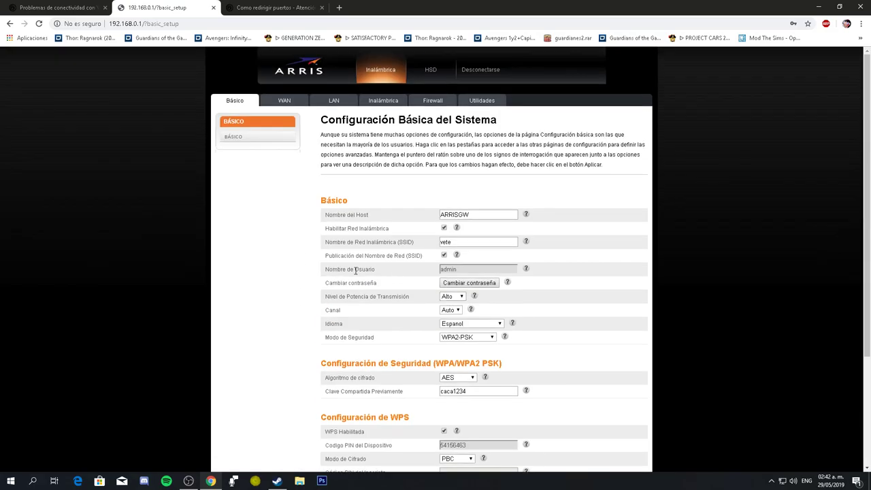
# View the router firewall's Servidores Virtuales page and open its Activadores de Puertos page
pyautogui.click(435, 104)
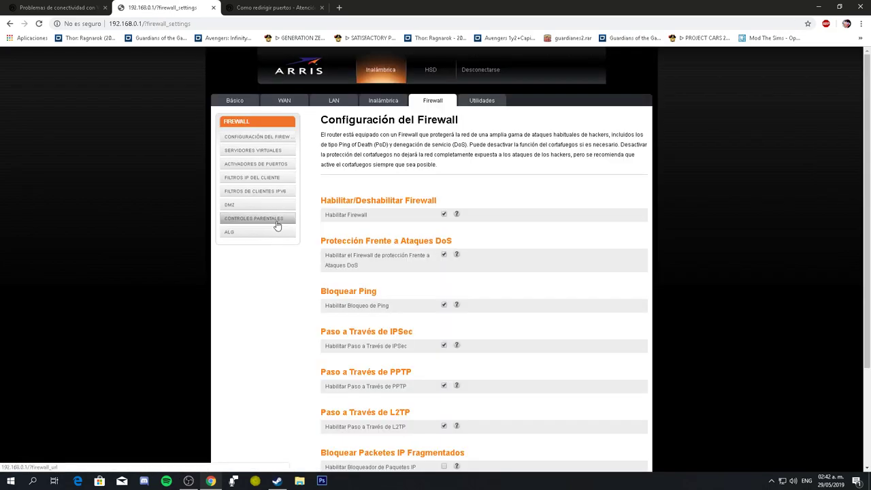
pyautogui.click(258, 153)
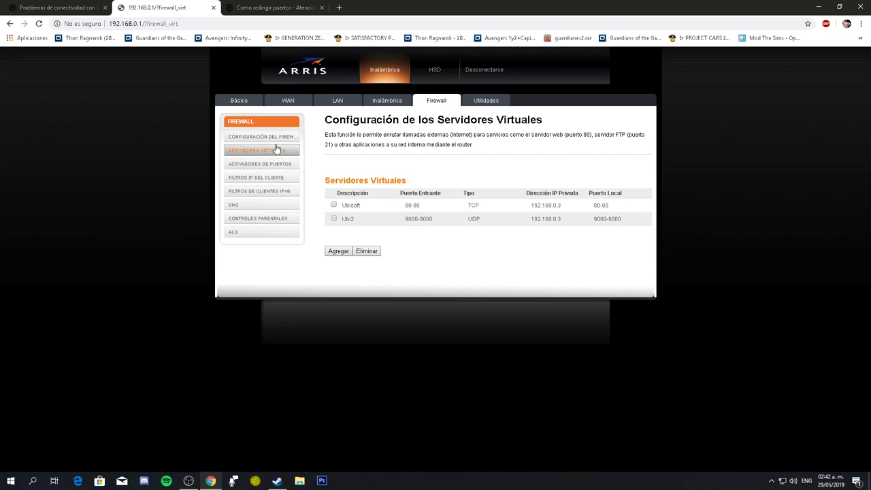
pyautogui.click(268, 166)
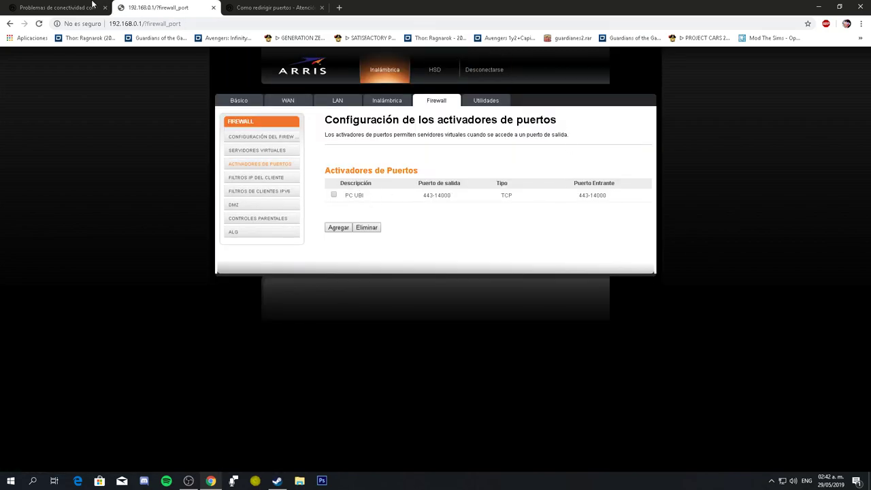
# Open the Windows Command Prompt and run ipconfig to list the network configuration
pyautogui.click(820, 7)
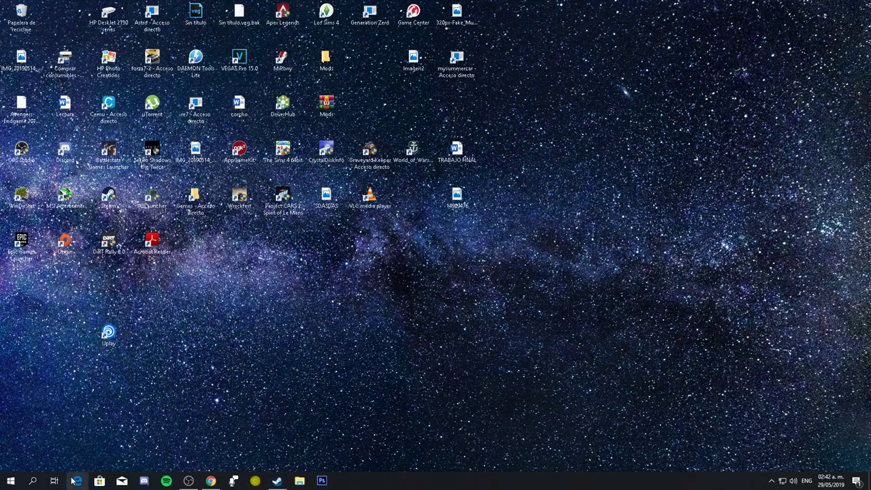
pyautogui.click(33, 482)
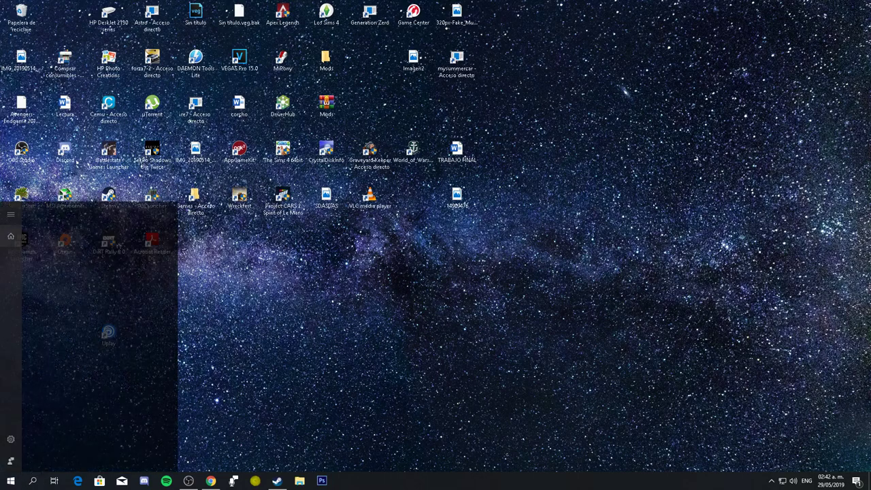
pyautogui.write('dmd')
pyautogui.press('Return')
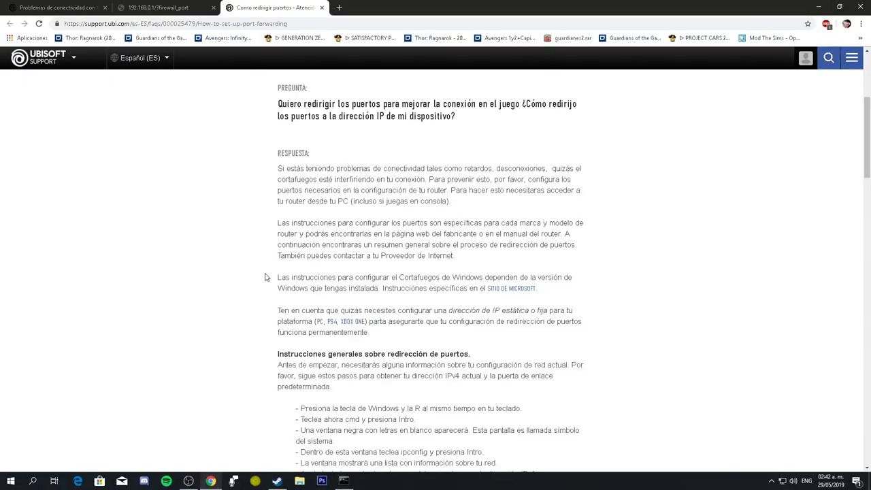
pyautogui.scroll(-6, 367, 322)
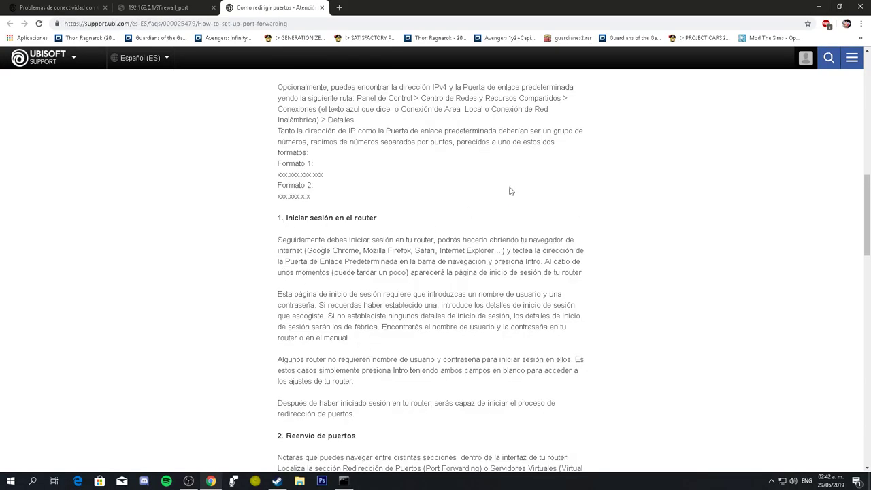
pyautogui.click(819, 6)
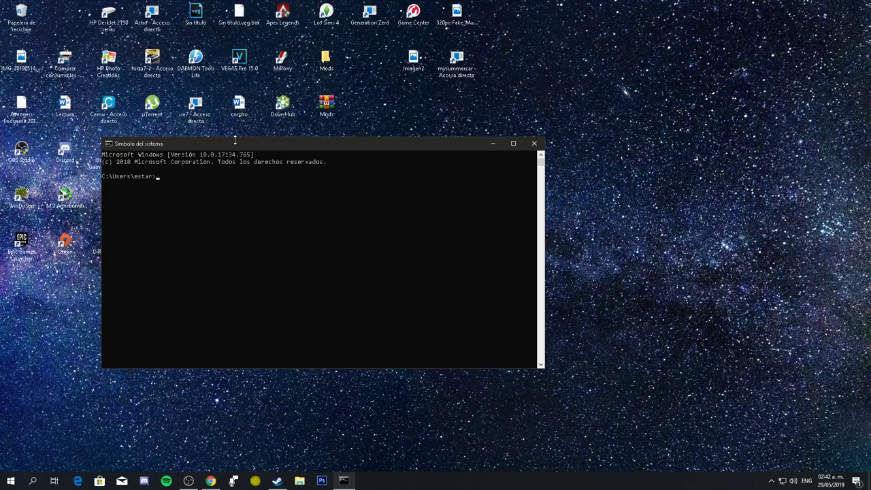
pyautogui.moveTo(235, 140); pyautogui.dragTo(273, 140)
pyautogui.click(262, 179)
pyautogui.write('ipconfig')
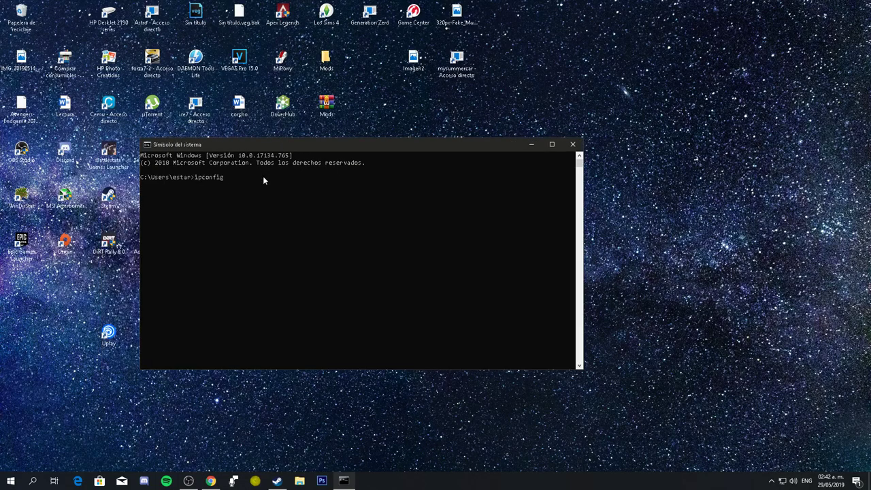
pyautogui.press('Return')
# Highlight the Dirección IPv4 label and its value in the ipconfig output, and minimize the Command Prompt
pyautogui.moveTo(169, 246); pyautogui.dragTo(238, 245)
pyautogui.click(268, 243)
pyautogui.moveTo(312, 244); pyautogui.dragTo(350, 249)
pyautogui.rightClick(349, 249)
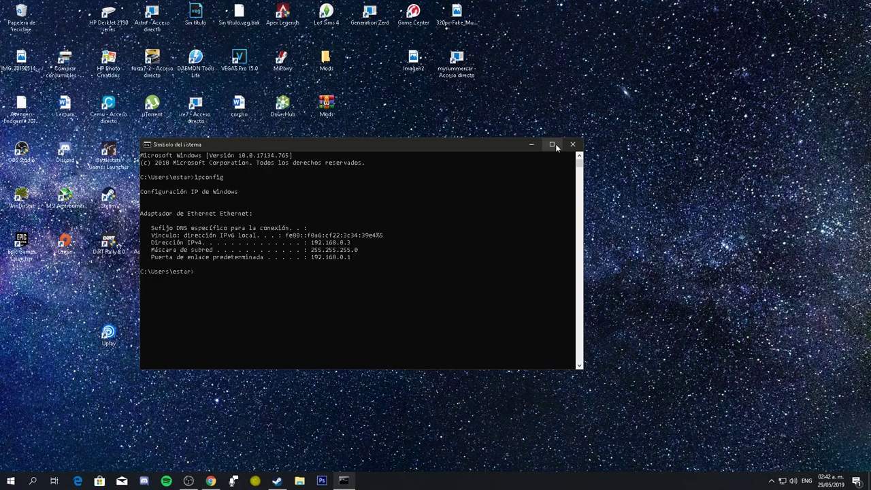
pyautogui.click(535, 145)
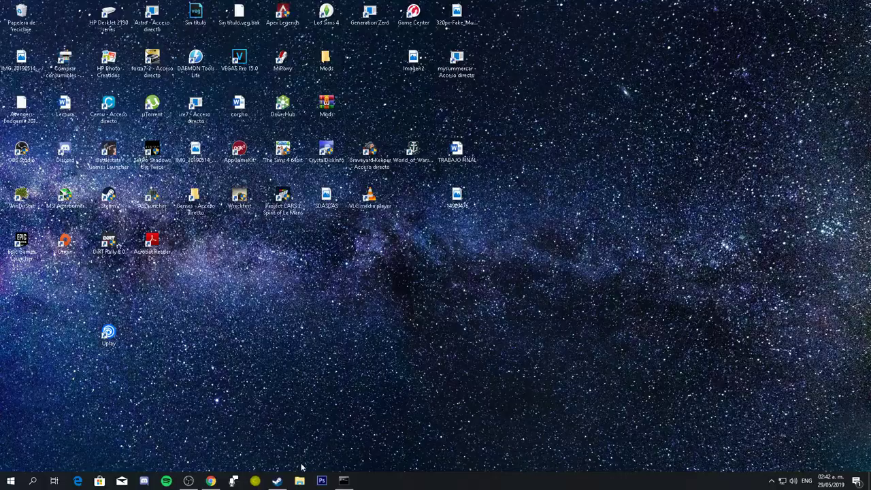
# Switch back to Chrome and reorder the tabs so the Watch Dogs 2 connectivity page follows the router page
pyautogui.click(211, 481)
pyautogui.click(169, 6)
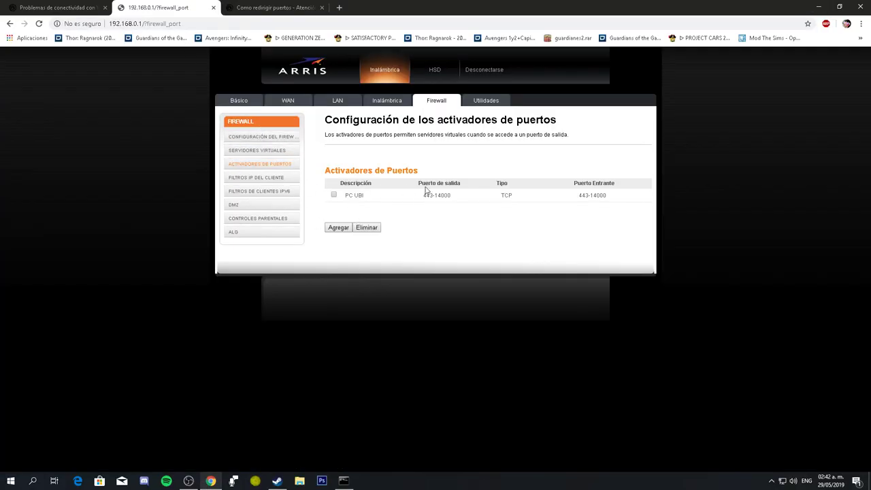
pyautogui.click(272, 8)
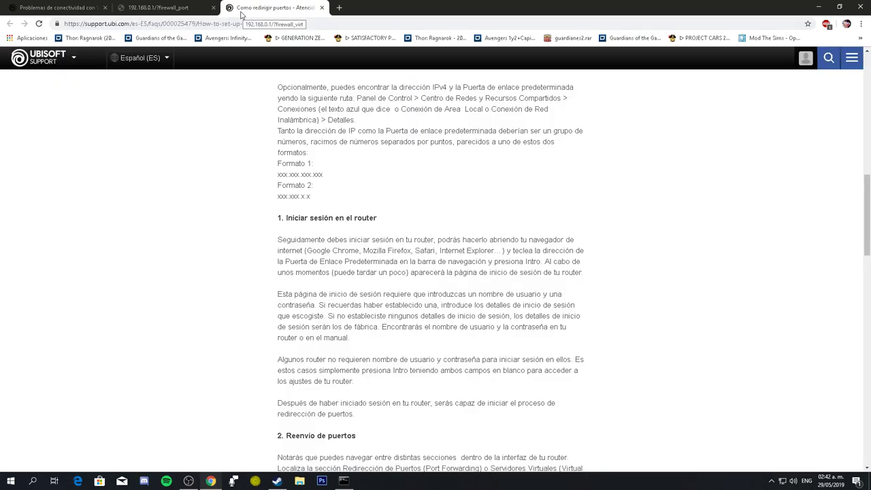
pyautogui.click(57, 6)
pyautogui.moveTo(57, 6); pyautogui.dragTo(164, 8)
pyautogui.click(273, 8)
pyautogui.click(170, 9)
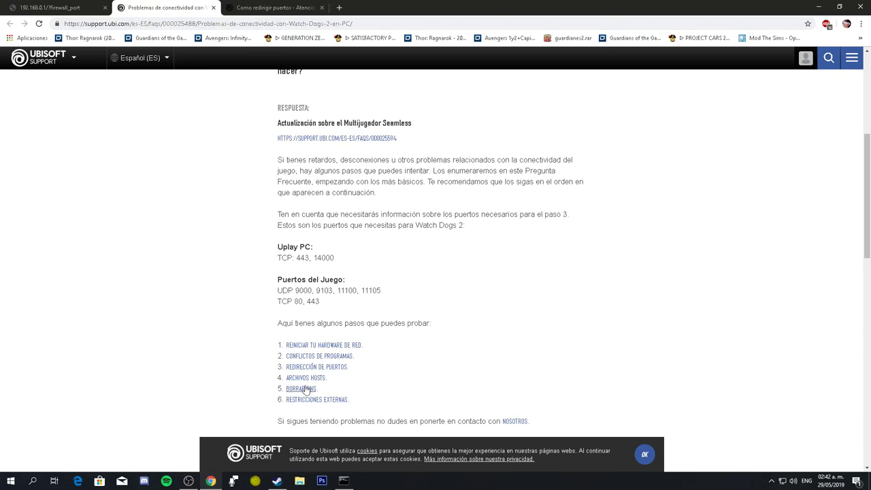
# Highlight the Uplay PC TCP ports on the Watch Dogs 2 page and return to the router's Activadores de Puertos page
pyautogui.moveTo(279, 257); pyautogui.dragTo(314, 257)
pyautogui.click(311, 257)
pyautogui.click(315, 258)
pyautogui.click(75, 8)
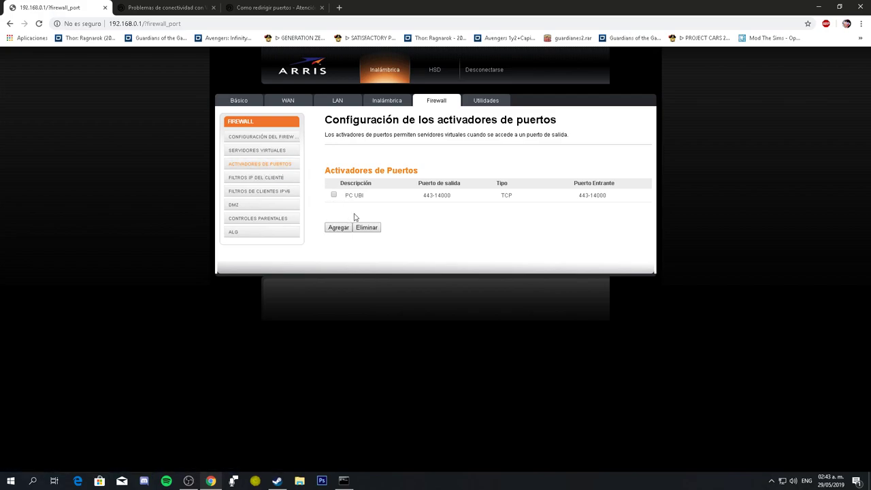
# Start a new port trigger and copy the Uplay PC ports from the support page into its outgoing range, 443 to 14000
pyautogui.click(339, 229)
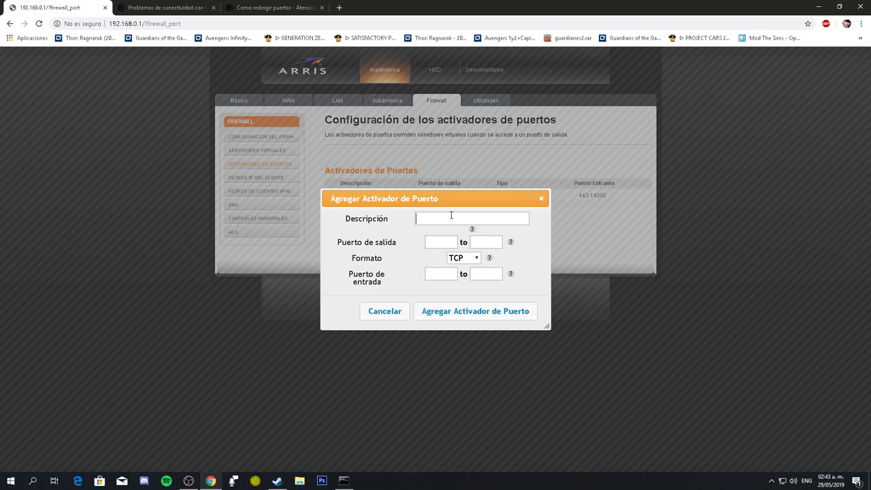
pyautogui.click(170, 9)
pyautogui.moveTo(295, 257); pyautogui.dragTo(308, 258)
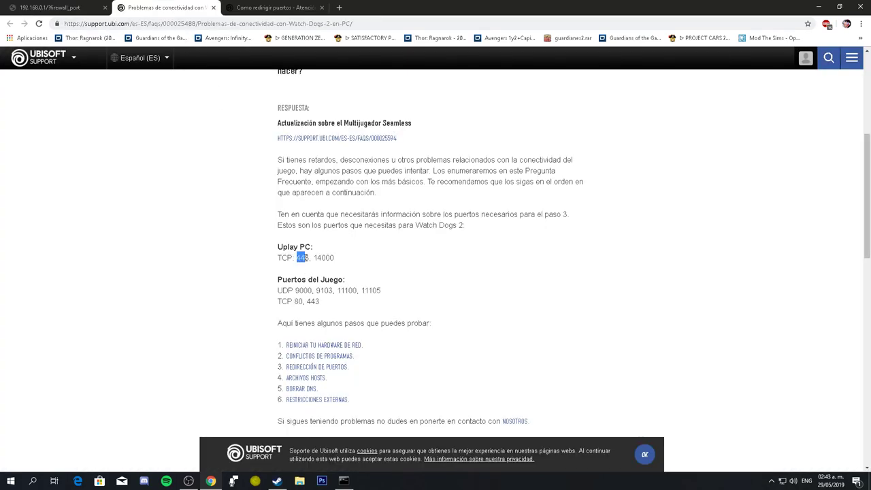
pyautogui.hotkey('ctrl', 'c')
pyautogui.click(99, 6)
pyautogui.click(432, 240)
pyautogui.hotkey('ctrl', 'v')
pyautogui.click(189, 5)
pyautogui.moveTo(335, 258); pyautogui.dragTo(316, 257)
pyautogui.hotkey('ctrl', 'c')
pyautogui.click(102, 6)
pyautogui.click(486, 242)
pyautogui.hotkey('ctrl', 'v')
# Fill the trigger's incoming port range with 443 to 14000 and cancel the new trigger
pyautogui.doubleClick(482, 243)
pyautogui.moveTo(441, 242); pyautogui.dragTo(408, 252)
pyautogui.hotkey('ctrl', 'c')
pyautogui.click(436, 276)
pyautogui.hotkey('ctrl', 'v')
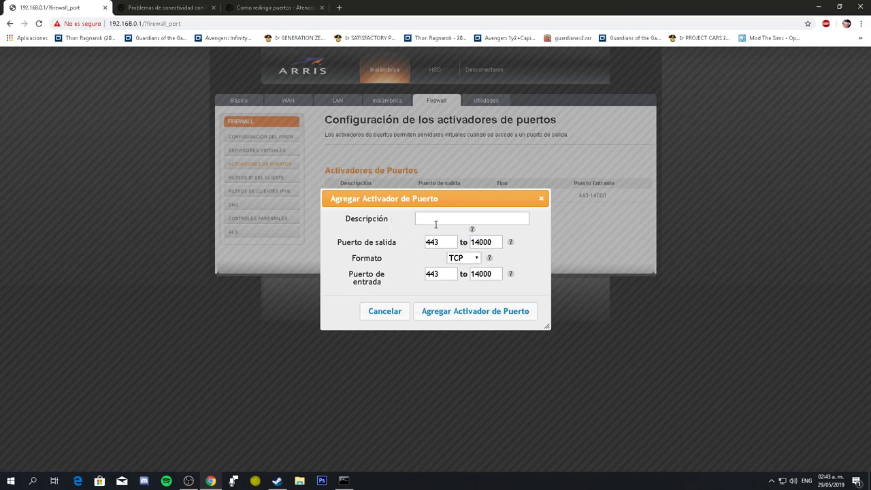
pyautogui.click(397, 313)
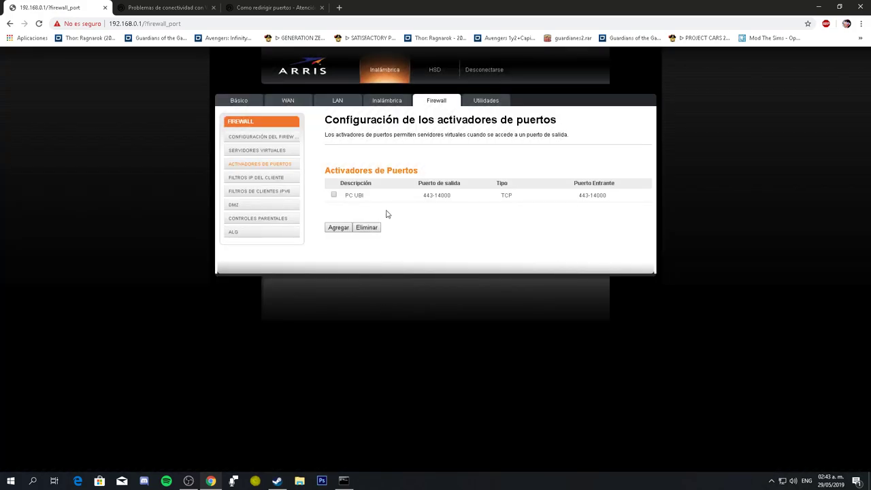
# Highlight the details of the existing PC UBI port trigger, including its incoming port range
pyautogui.moveTo(578, 195); pyautogui.dragTo(586, 196)
pyautogui.moveTo(344, 196); pyautogui.dragTo(467, 197)
pyautogui.moveTo(599, 196); pyautogui.dragTo(578, 196)
pyautogui.click(435, 200)
# Open the router's Servidores Virtuales page and highlight the existing Ubisoft and Ubi2 entries
pyautogui.click(259, 151)
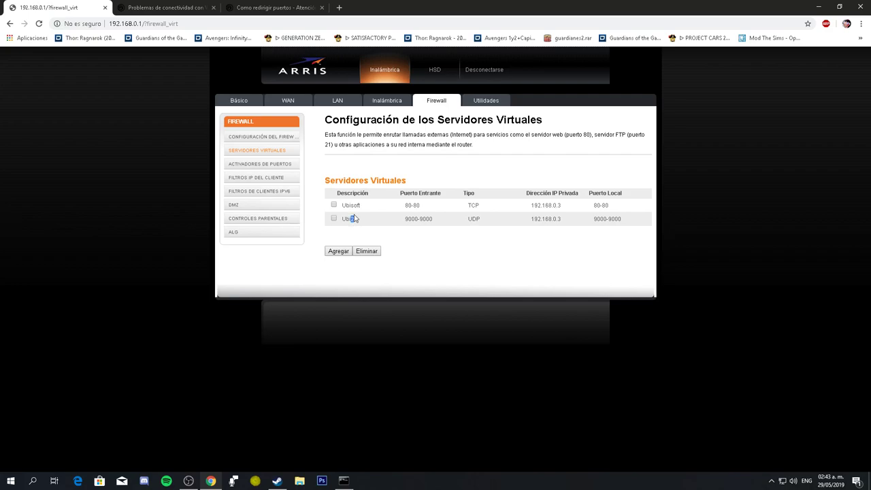
pyautogui.moveTo(593, 214); pyautogui.dragTo(551, 205)
pyautogui.click(470, 204)
pyautogui.moveTo(351, 204); pyautogui.dragTo(592, 222)
pyautogui.click(544, 220)
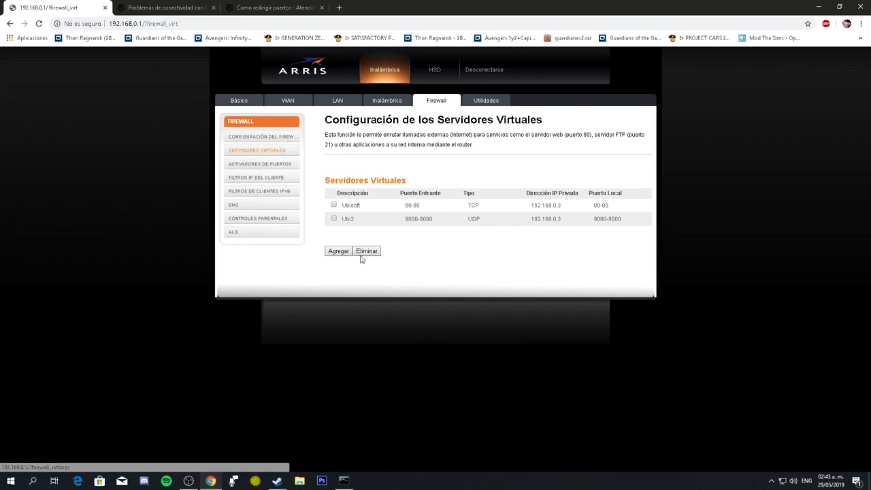
# Start a new virtual server entry and set its description to dsadasdas
pyautogui.click(338, 251)
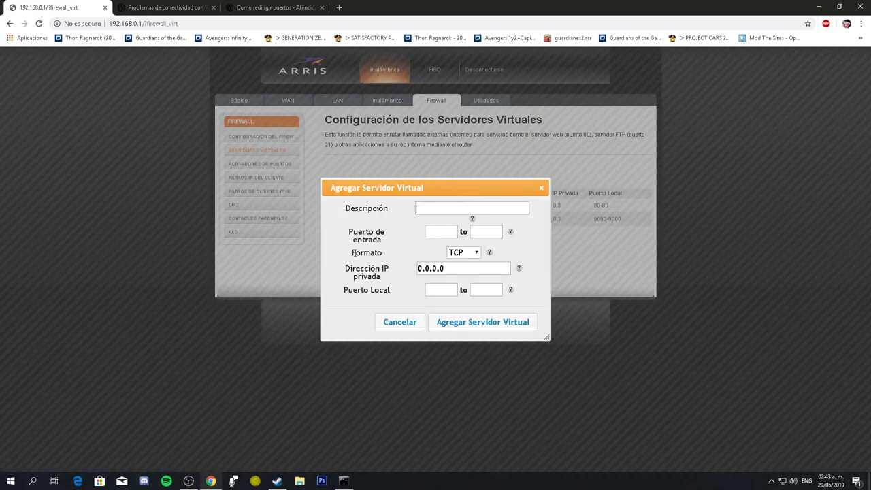
pyautogui.write('sadasda')
pyautogui.click(153, 7)
pyautogui.click(313, 261)
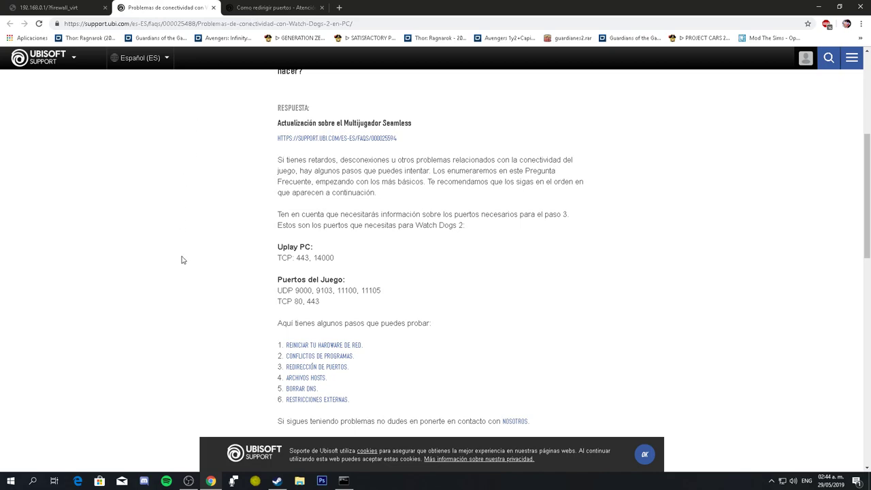
pyautogui.click(272, 7)
pyautogui.click(163, 7)
pyautogui.click(48, 6)
pyautogui.click(163, 7)
pyautogui.click(47, 7)
pyautogui.doubleClick(443, 208)
pyautogui.write('dsadasdas')
# Copy the IPv4 address 192.168.0.3 from the Command Prompt into the virtual server's private IP address
pyautogui.moveTo(452, 269); pyautogui.dragTo(331, 272)
pyautogui.write('192')
pyautogui.moveTo(444, 274); pyautogui.dragTo(349, 293)
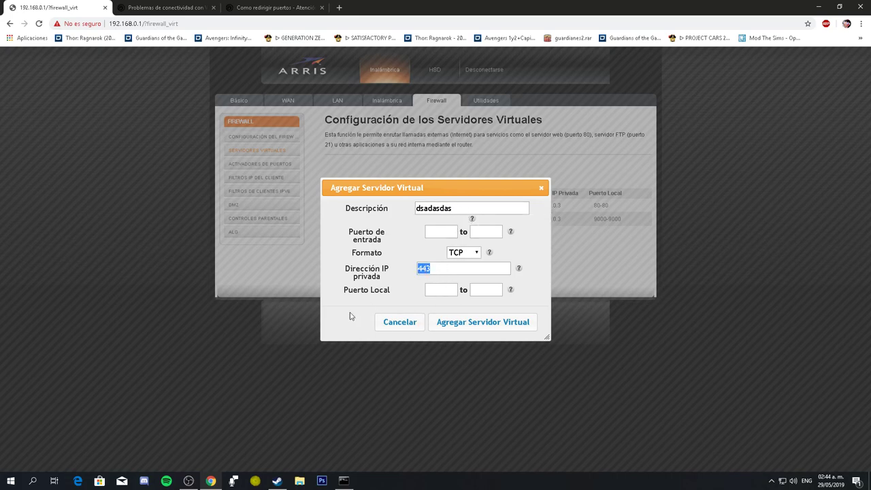
pyautogui.click(343, 481)
pyautogui.moveTo(351, 242); pyautogui.dragTo(311, 246)
pyautogui.hotkey('ctrl', 'c')
pyautogui.click(604, 255)
pyautogui.hotkey('ctrl', 'v')
# Highlight the Uplay PC TCP ports and the game's UDP port 9103 on the Watch Dogs 2 support page
pyautogui.click(167, 7)
pyautogui.doubleClick(303, 258)
pyautogui.doubleClick(324, 258)
pyautogui.moveTo(325, 291); pyautogui.dragTo(336, 291)
pyautogui.click(336, 290)
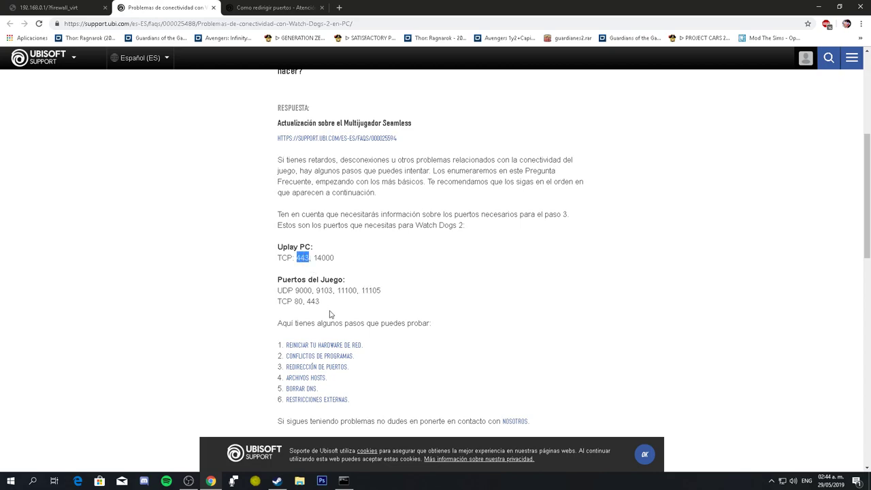
pyautogui.hotkey('alt', 'Tab')
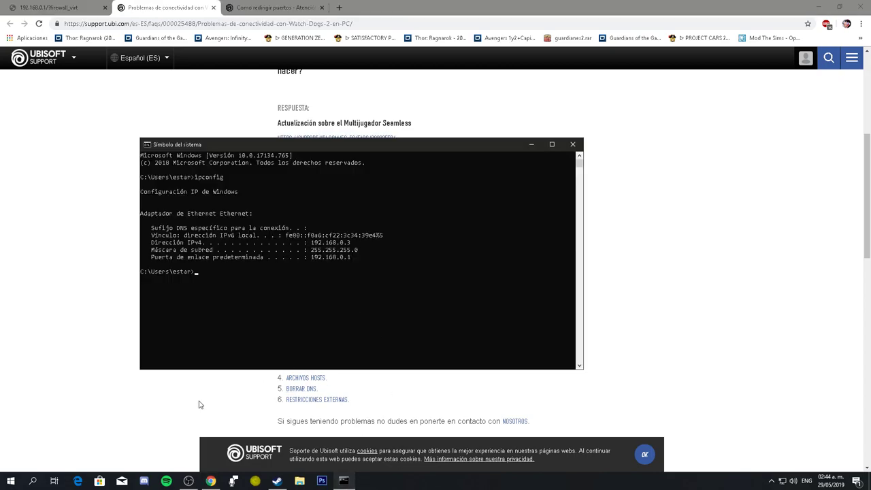
pyautogui.click(198, 400)
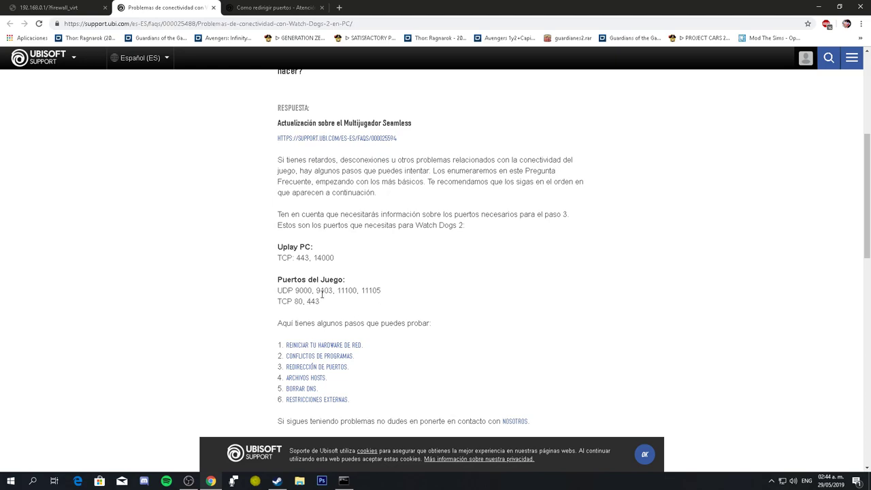
# Copy UDP port 9103 from the support page and set the new virtual server's format to UDP
pyautogui.moveTo(316, 290); pyautogui.dragTo(332, 292)
pyautogui.hotkey('alt', 'Tab')
pyautogui.click(47, 8)
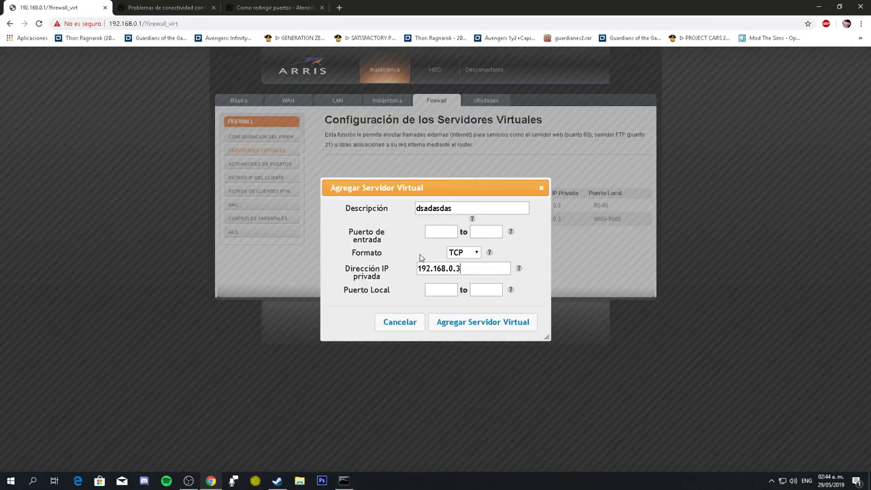
pyautogui.click(459, 252)
pyautogui.click(463, 274)
# Set both the incoming and local port ranges of the virtual server to 9103 to 9103
pyautogui.click(188, 7)
pyautogui.doubleClick(288, 290)
pyautogui.click(296, 289)
pyautogui.click(81, 6)
pyautogui.hotkey('ctrl', 'v')
pyautogui.press('Tab')
pyautogui.hotkey('ctrl', 'v')
pyautogui.press('Tab')
pyautogui.hotkey('ctrl', 'v')
pyautogui.press('Tab')
pyautogui.hotkey('ctrl', 'v')
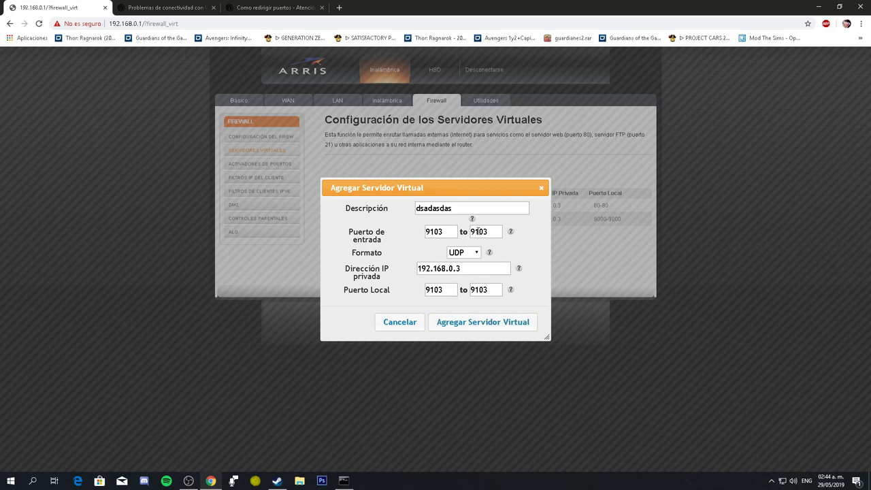
# Recheck the game's port list on the support page and add the completed UDP virtual server
pyautogui.click(141, 5)
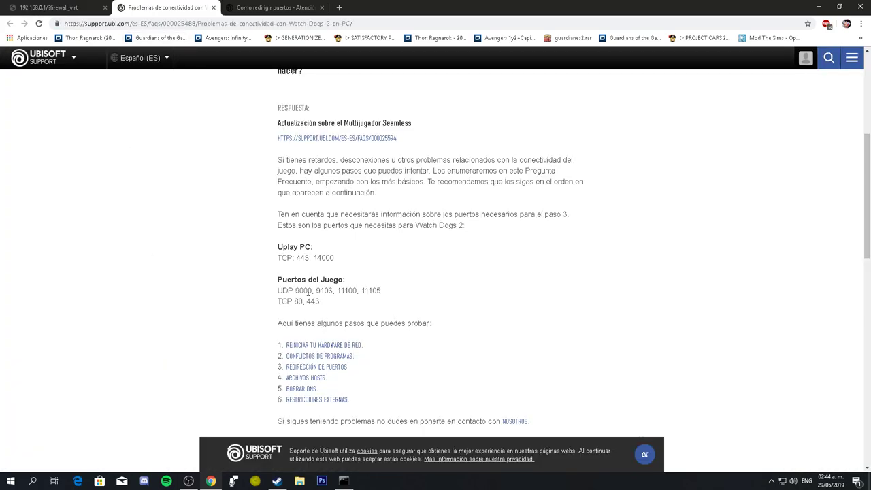
pyautogui.click(73, 5)
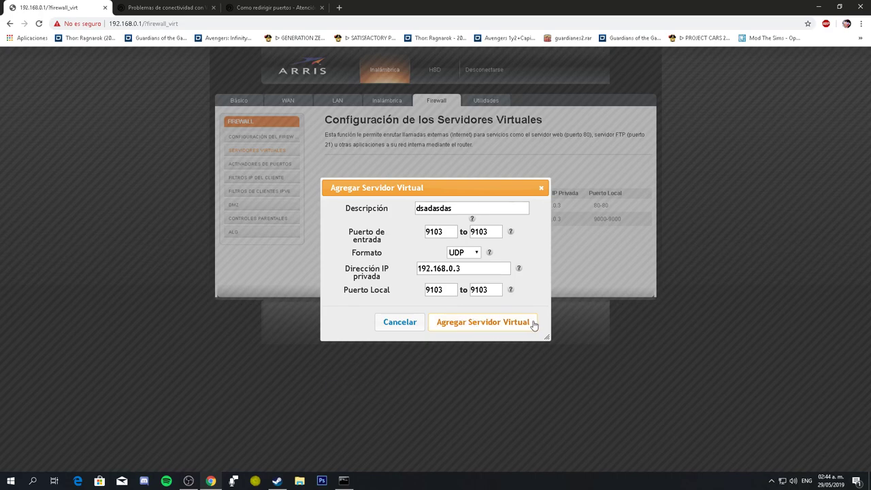
pyautogui.press('F5')
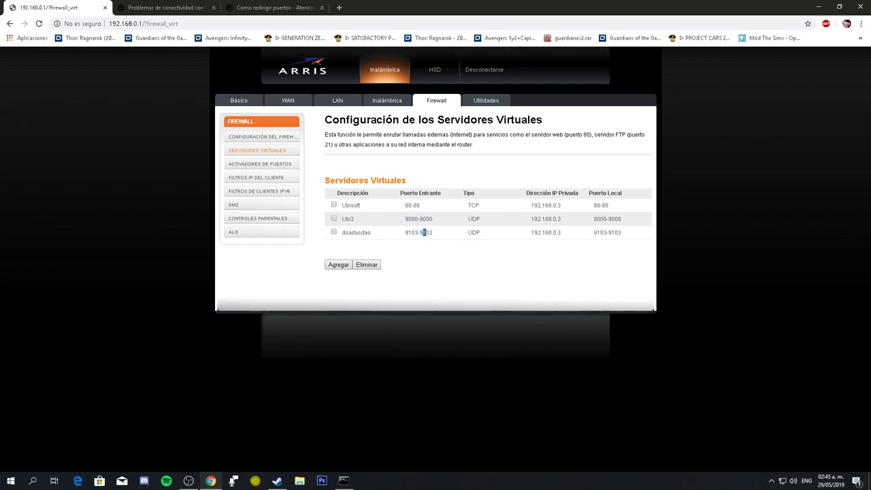
# Copy TCP port 443 from the Watch Dogs 2 support page and return to the router's virtual server list
pyautogui.click(175, 7)
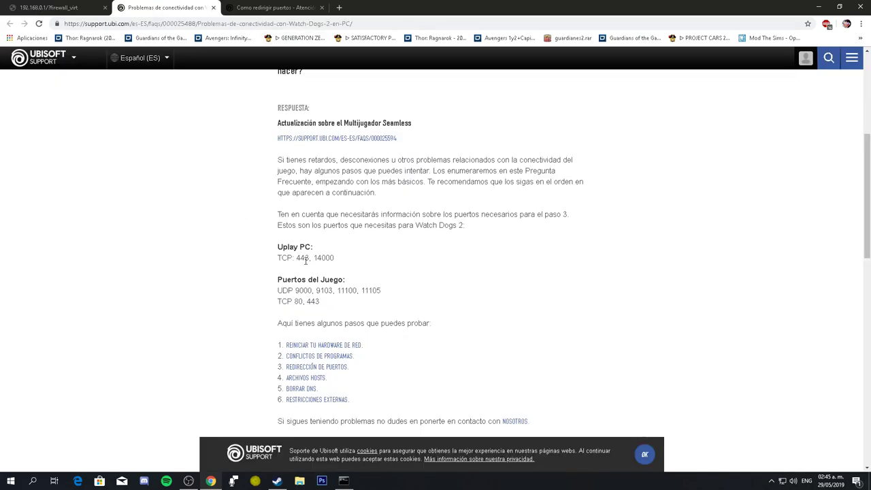
pyautogui.doubleClick(299, 302)
pyautogui.hotkey('ctrl', 'shift', 'Tab')
pyautogui.hotkey('ctrl', 'Tab')
pyautogui.moveTo(297, 257); pyautogui.dragTo(308, 258)
pyautogui.hotkey('ctrl', 'shift', 'Tab')
# Start another TCP virtual server described as dasdasdasdsa, with incoming and local port ranges of 443 to 443
pyautogui.click(350, 265)
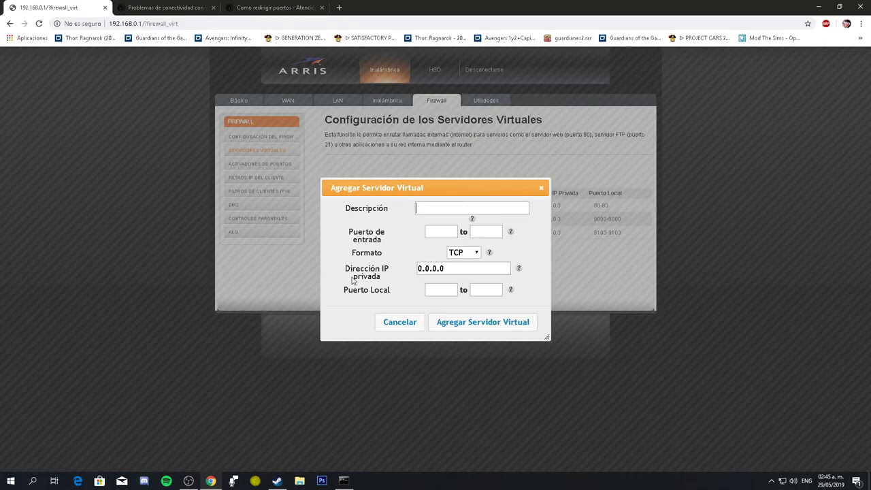
pyautogui.click(443, 232)
pyautogui.hotkey('ctrl', 'v')
pyautogui.press('Tab')
pyautogui.hotkey('ctrl', 'v')
pyautogui.click(447, 291)
pyautogui.hotkey('ctrl', 'v')
pyautogui.press('Tab')
pyautogui.hotkey('ctrl', 'v')
pyautogui.click(447, 208)
pyautogui.write('dasdasdasdsa')
# Copy the IPv4 address 192.168.0.3 from the Command Prompt into the private IP address and add the virtual server
pyautogui.press('Tab')
pyautogui.press('Tab')
pyautogui.press('Tab')
pyautogui.press('Tab')
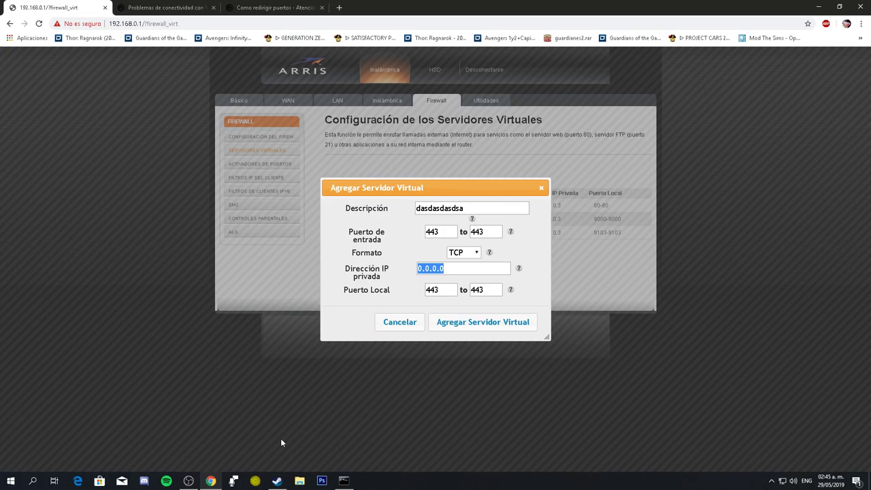
pyautogui.click(339, 483)
pyautogui.moveTo(355, 243); pyautogui.dragTo(313, 245)
pyautogui.rightClick(315, 248)
pyautogui.hotkey('alt', 'Tab')
pyautogui.hotkey('ctrl', 'v')
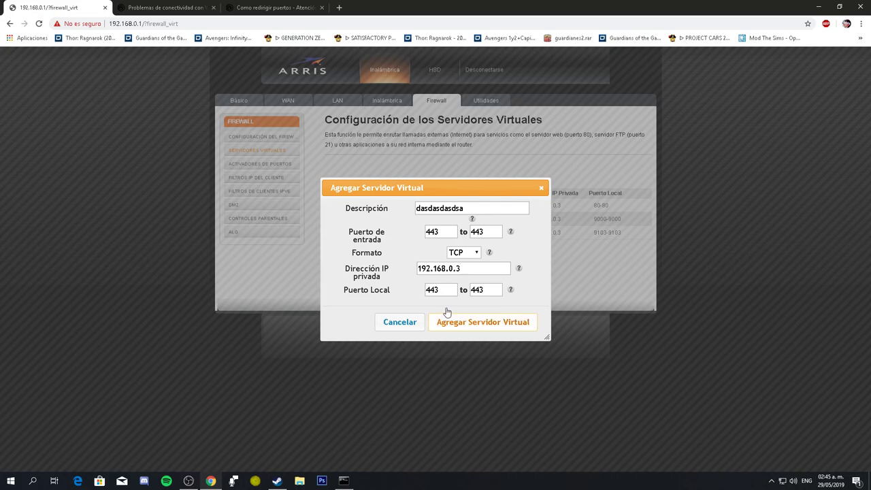
pyautogui.click(469, 326)
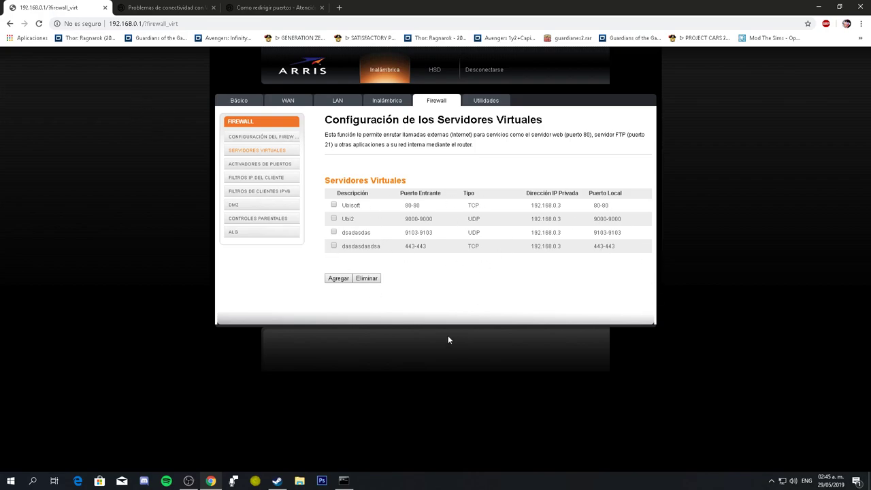
pyautogui.moveTo(471, 290); pyautogui.dragTo(373, 226)
pyautogui.click(437, 271)
pyautogui.hotkey('ctrl', 'a')
pyautogui.click(398, 282)
pyautogui.hotkey('ctrl', 'a')
pyautogui.click(402, 273)
pyautogui.hotkey('ctrl', 'a')
pyautogui.click(459, 275)
pyautogui.moveTo(337, 261); pyautogui.dragTo(265, 211)
pyautogui.click(429, 273)
pyautogui.moveTo(461, 290); pyautogui.dragTo(242, 194)
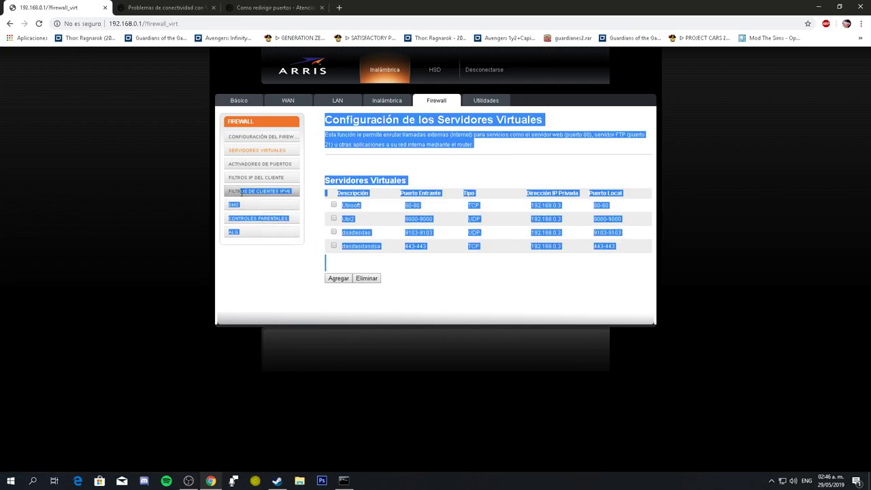
pyautogui.click(444, 278)
pyautogui.moveTo(428, 266); pyautogui.dragTo(285, 151)
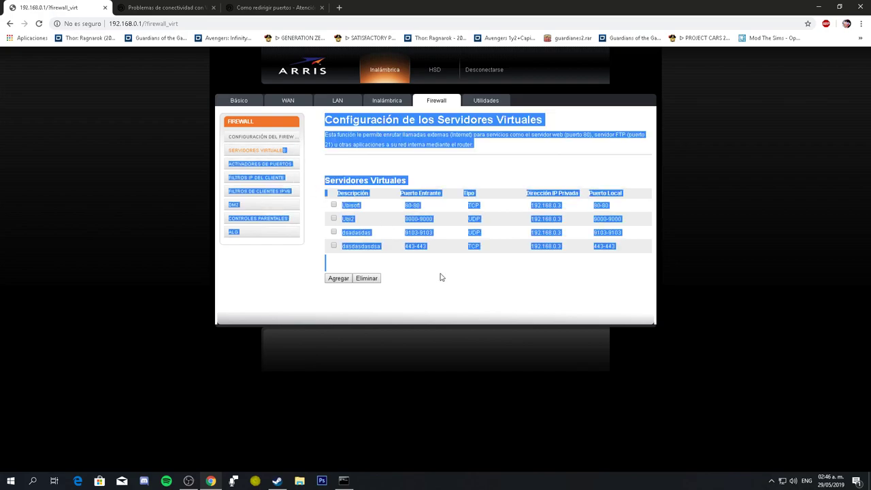